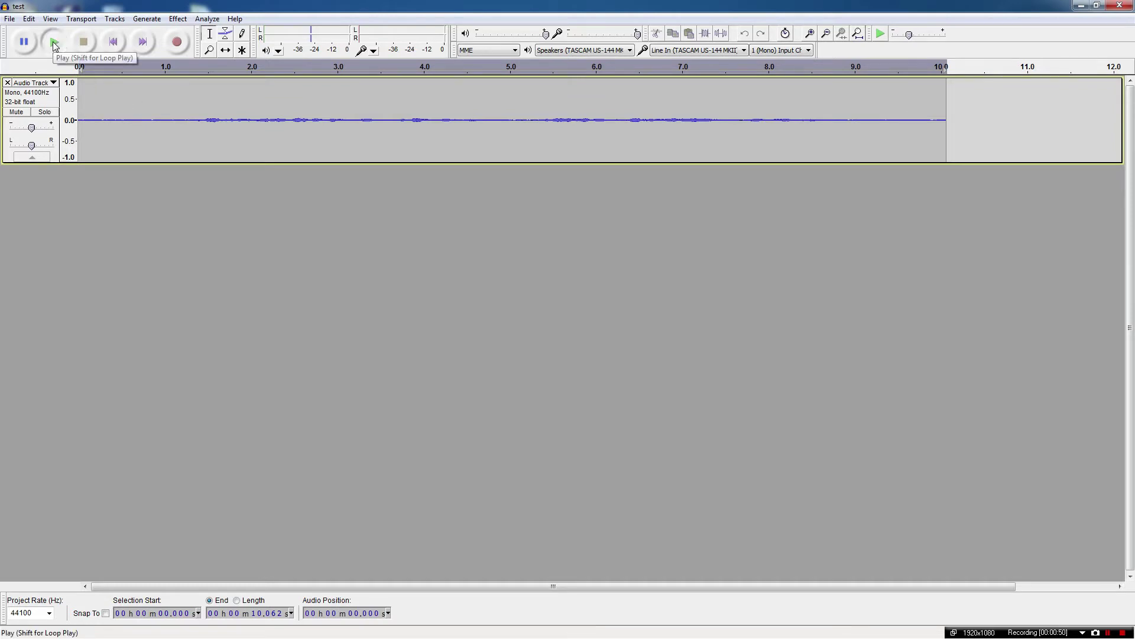
Step: Play back the roughly 10-second mono voice recording
left_click(53, 42)
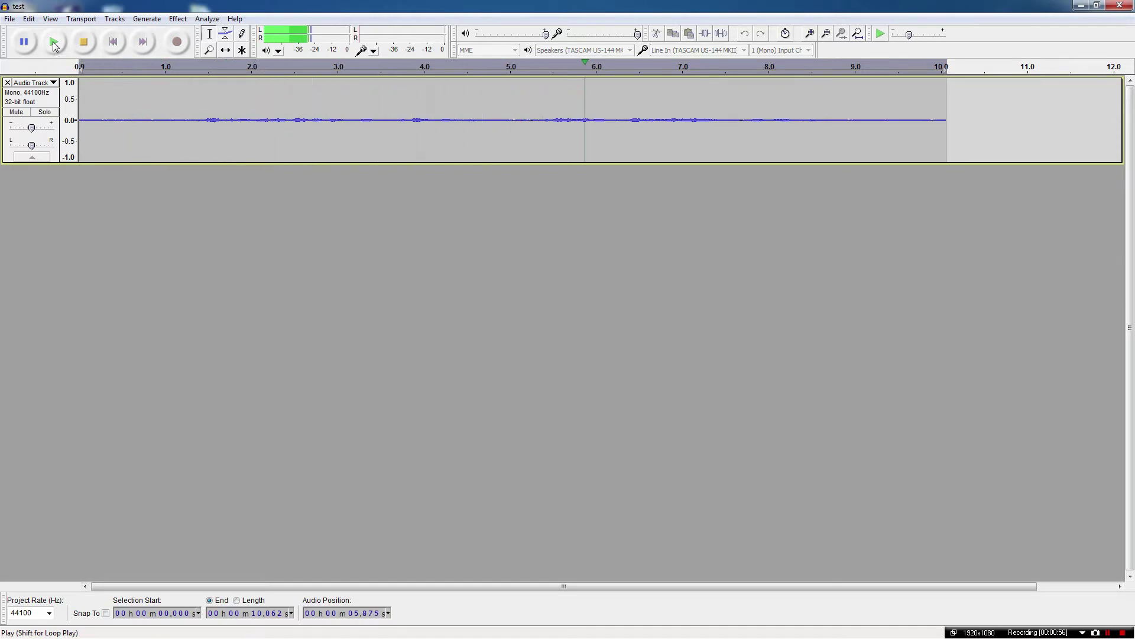
left_click(84, 45)
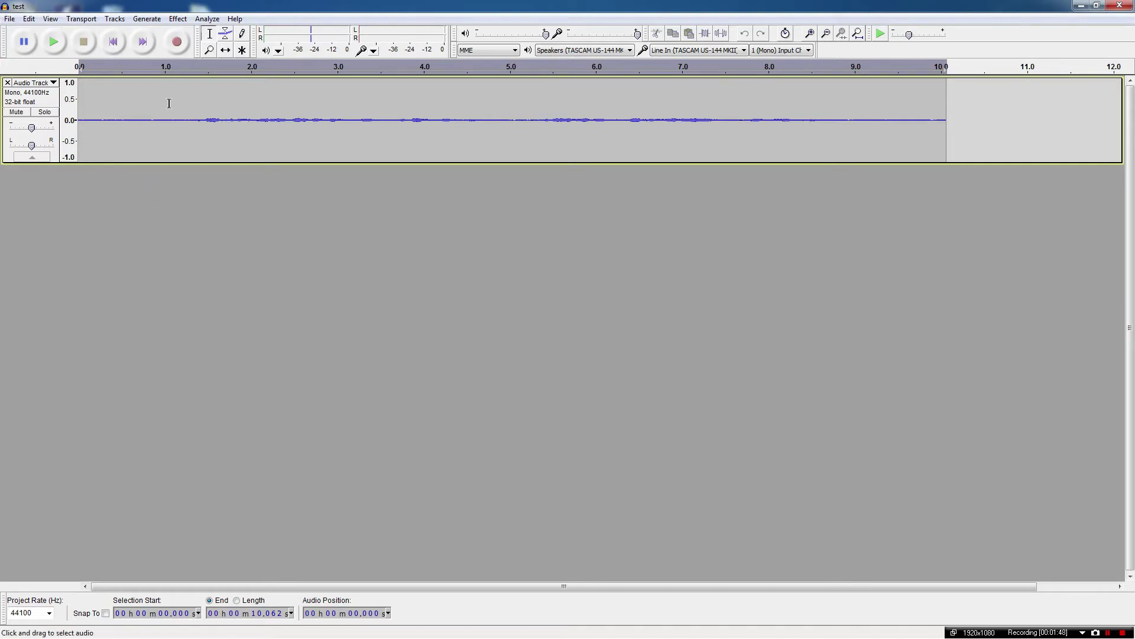
left_click(185, 111)
Step: Select the whole track and normalize it to a 0.0 dB peak with DC offset removed
double_click(190, 110)
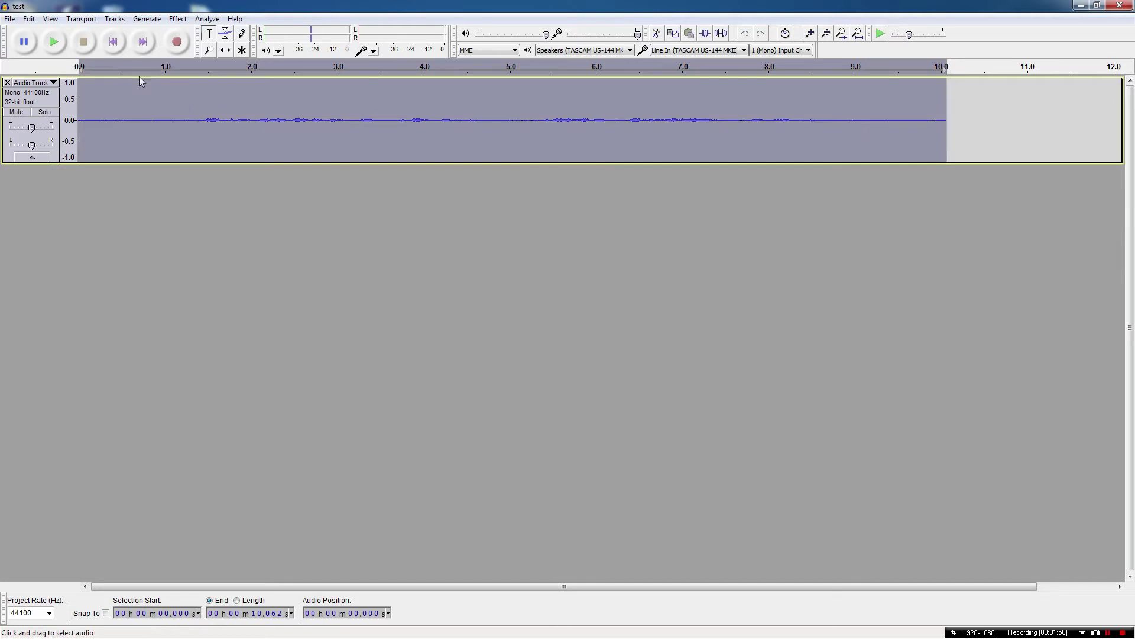
left_click(31, 19)
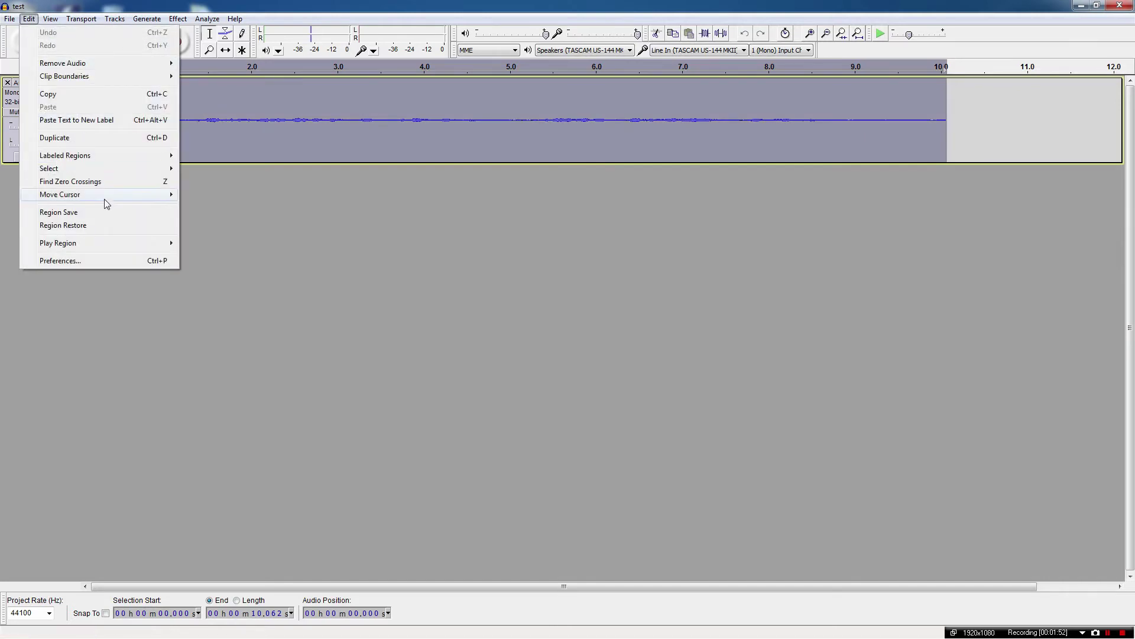
mouse_move(91, 172)
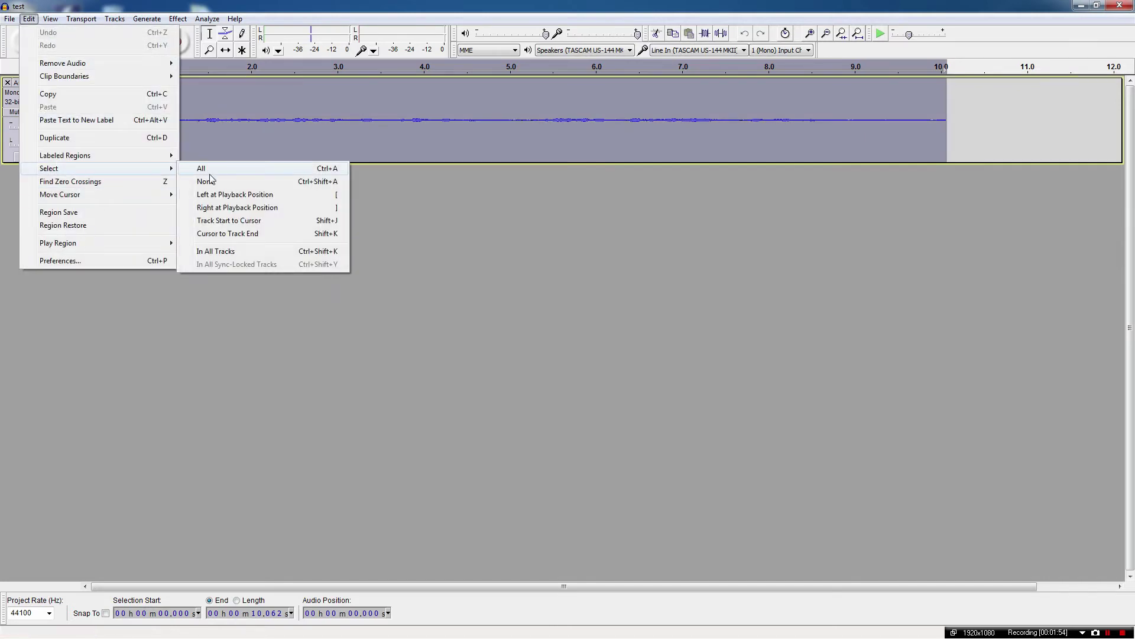
left_click(207, 181)
double_click(330, 148)
left_click(178, 19)
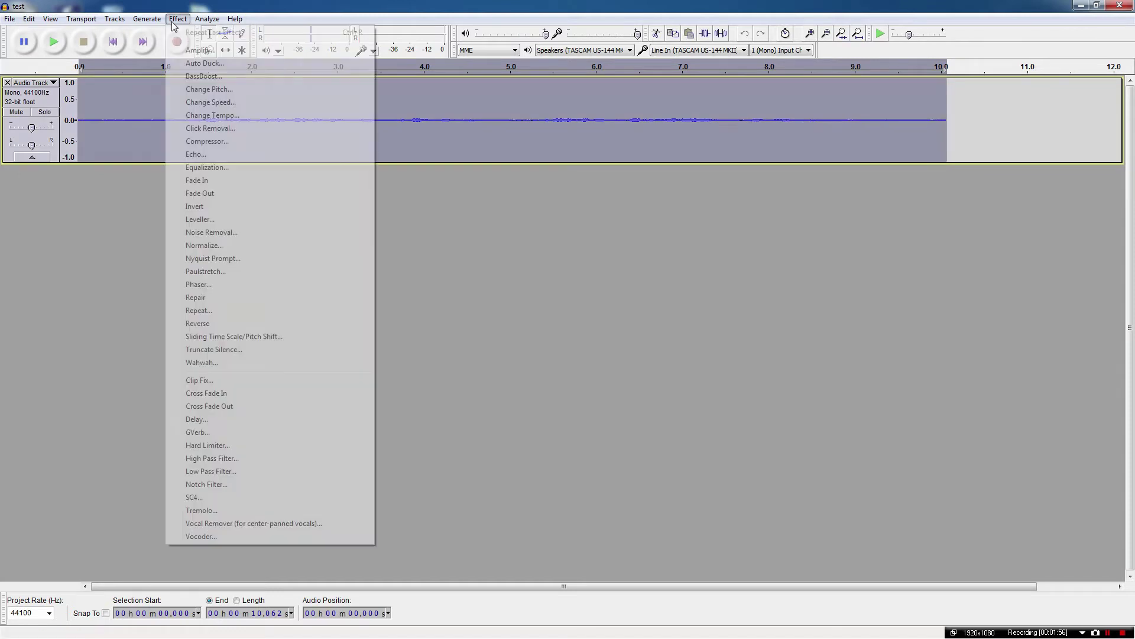
left_click(222, 246)
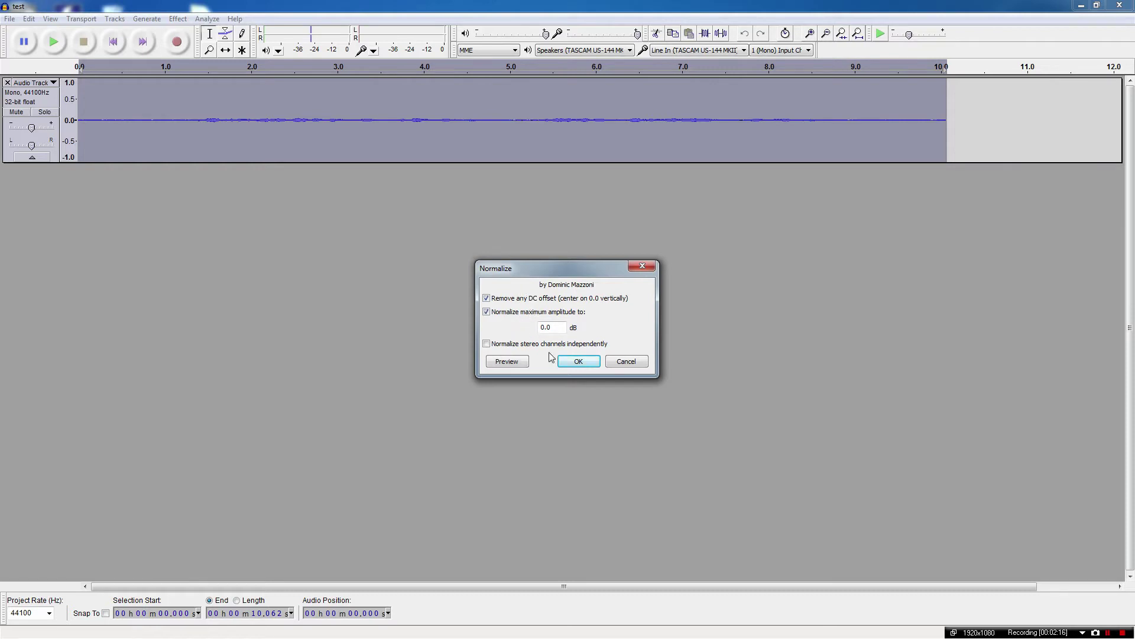
left_click(578, 361)
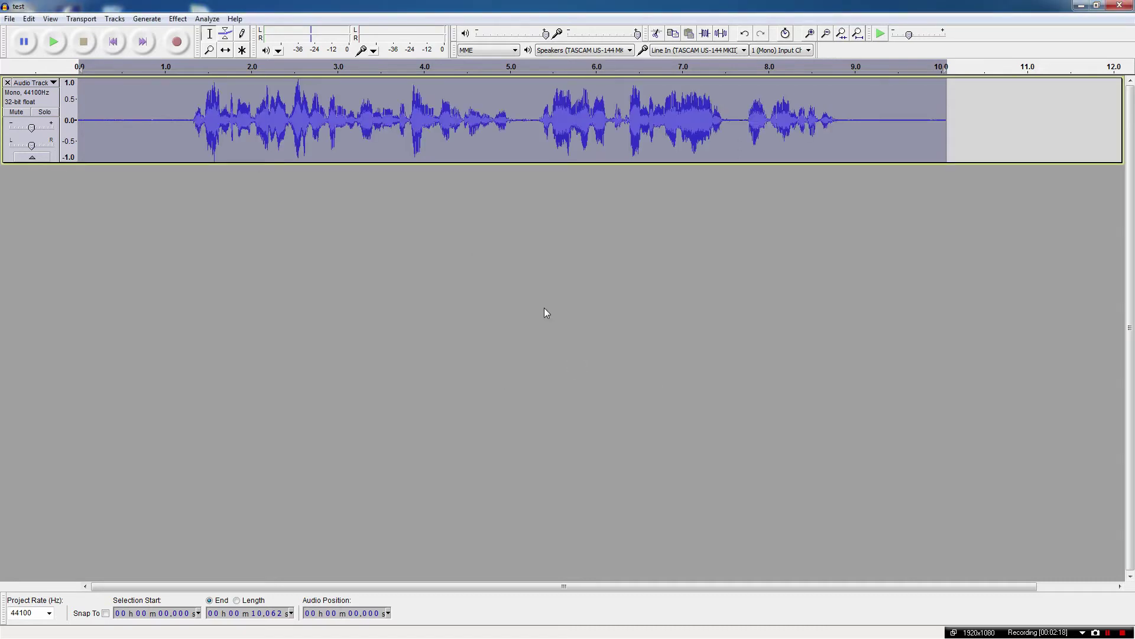
left_click(53, 42)
Step: Compress the whole track with threshold -11 dB, noise floor -40 dB and ratio 10:1
left_click(178, 19)
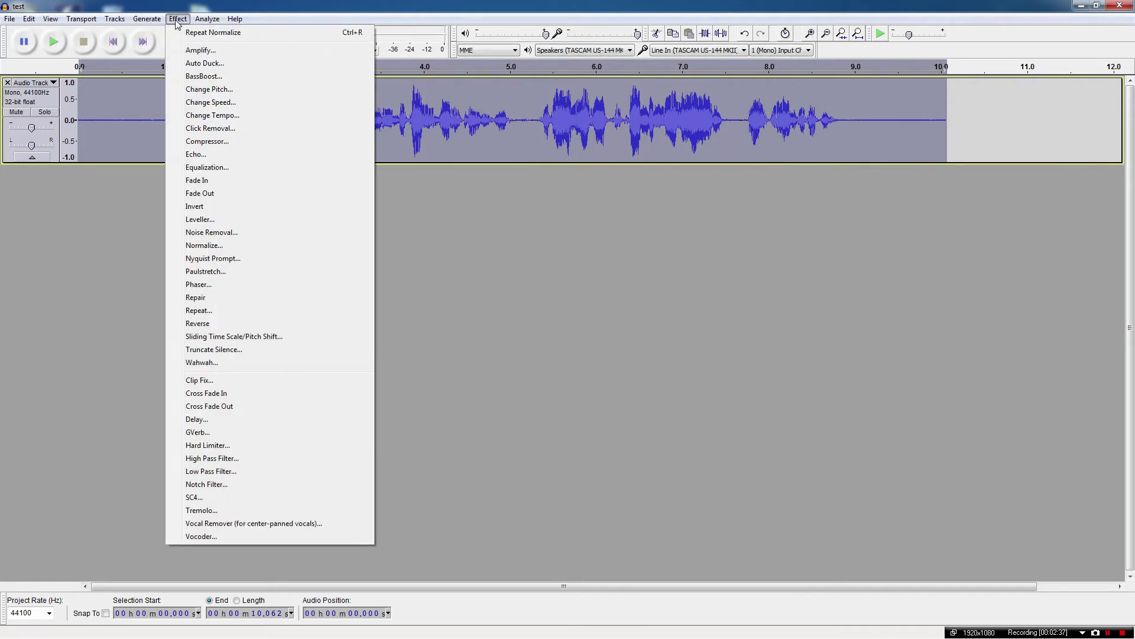
left_click(222, 142)
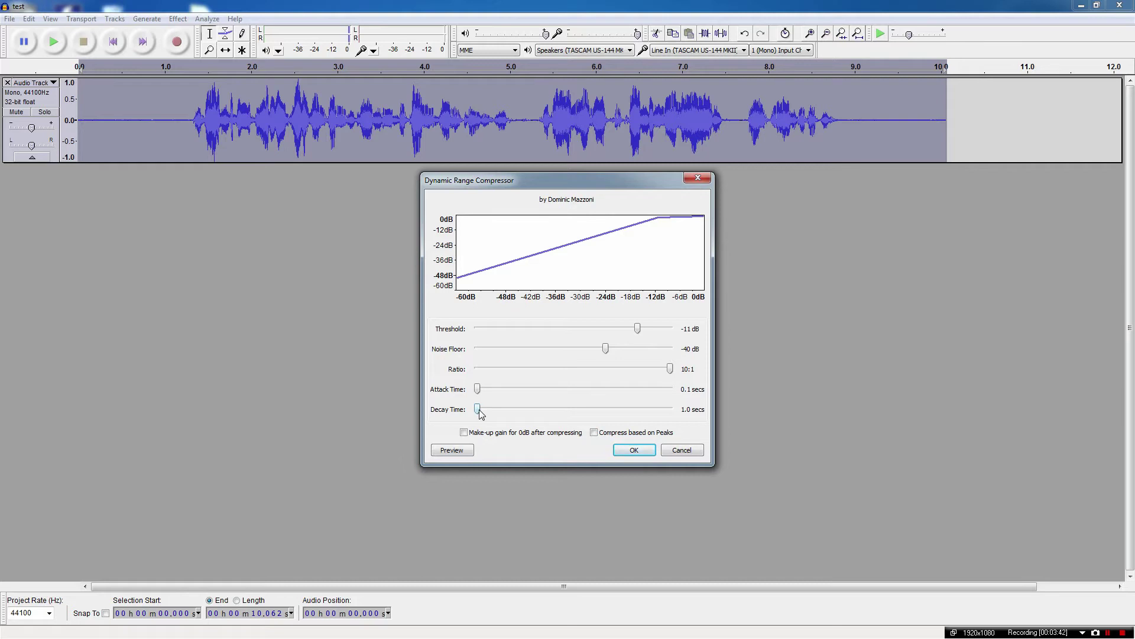
left_click(634, 451)
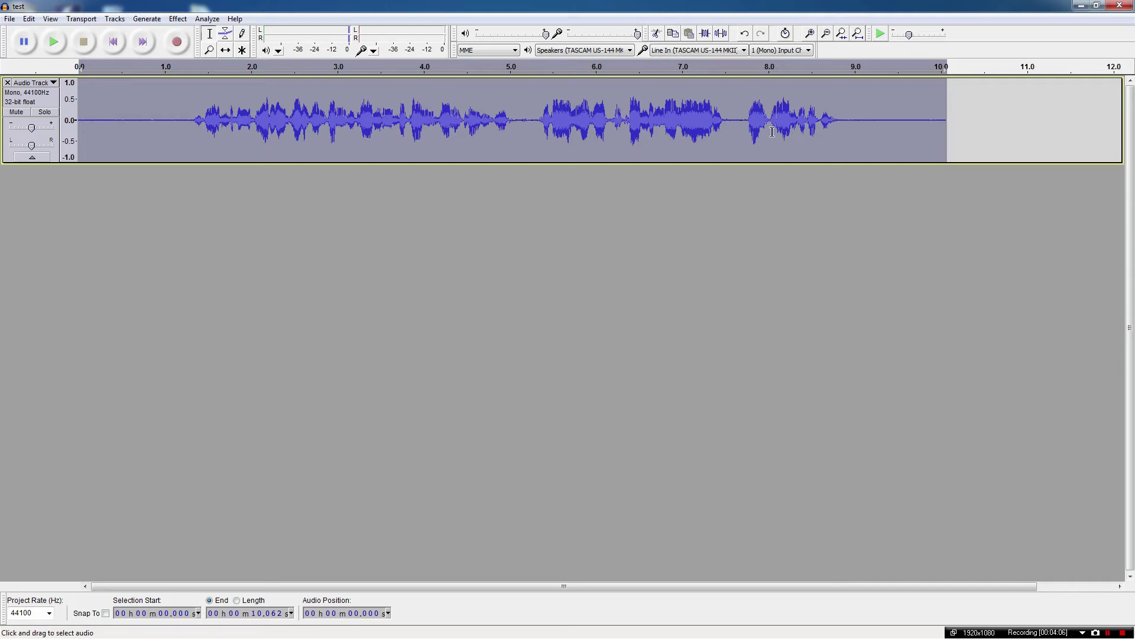
Step: Listen to the compressed track, then select its silent opening from about 1.2 s back to 0
left_click(51, 46)
left_click_drag(183, 119, 68, 112)
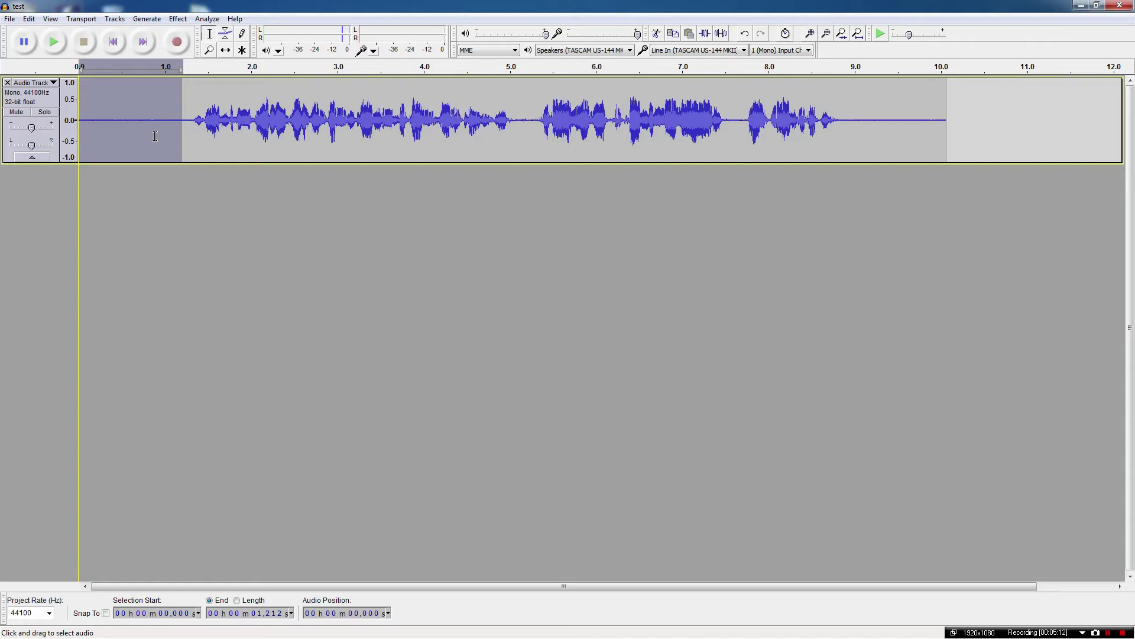
left_click(186, 122)
Step: Capture a Noise Removal profile from the 0–1.25 s silence, then select all audio
left_click_drag(189, 122, 64, 125)
left_click(178, 20)
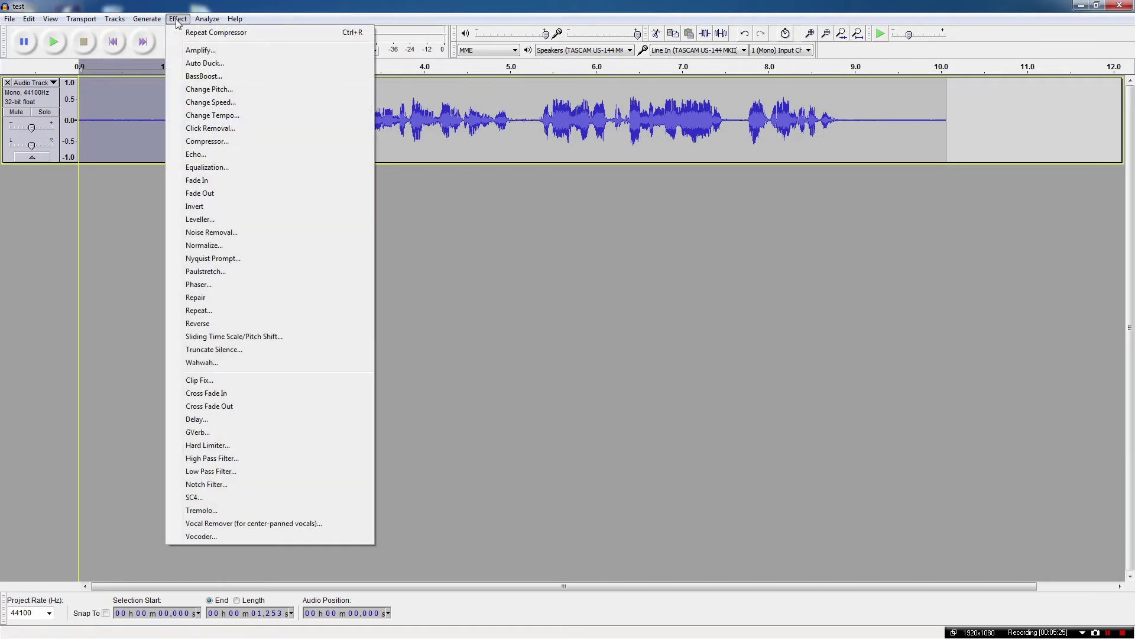
left_click(222, 233)
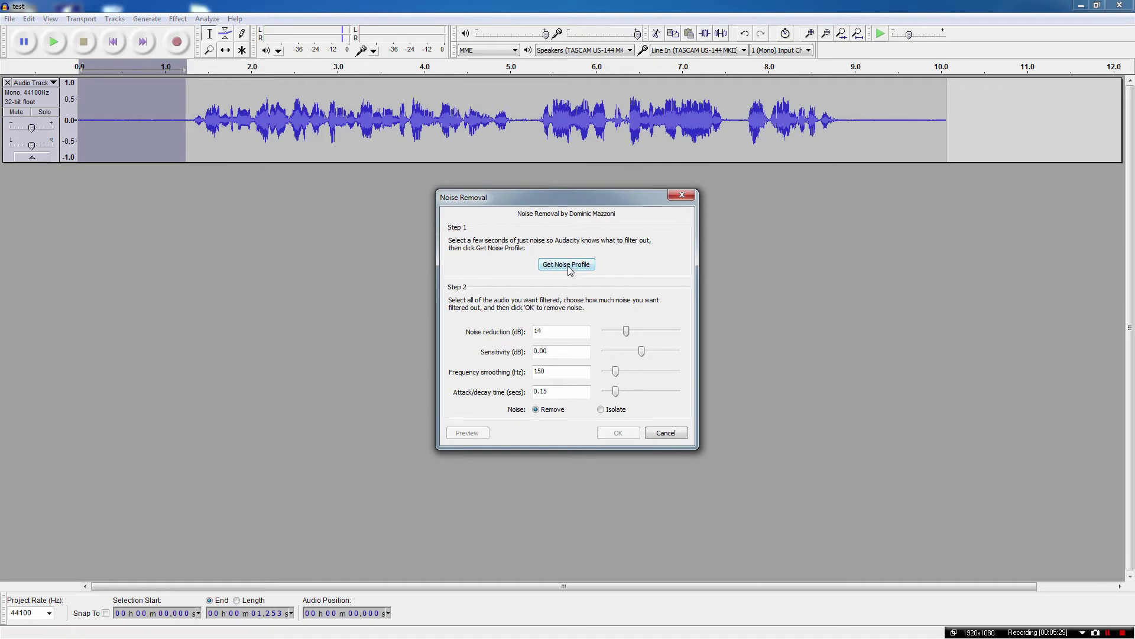
left_click(569, 266)
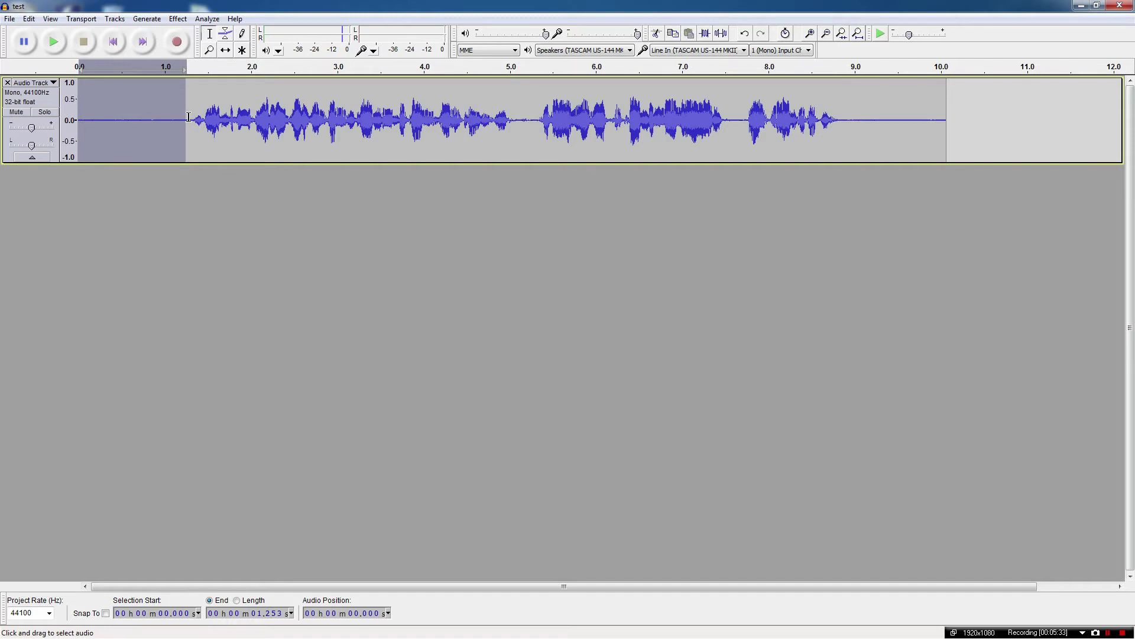
key("ctrl+a")
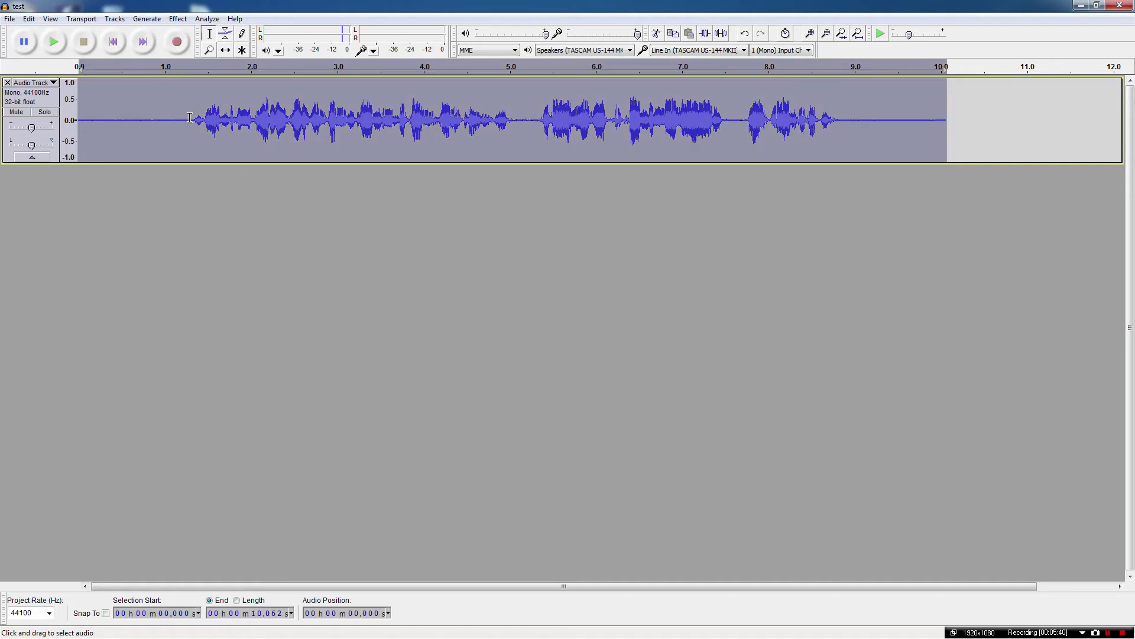
left_click(181, 19)
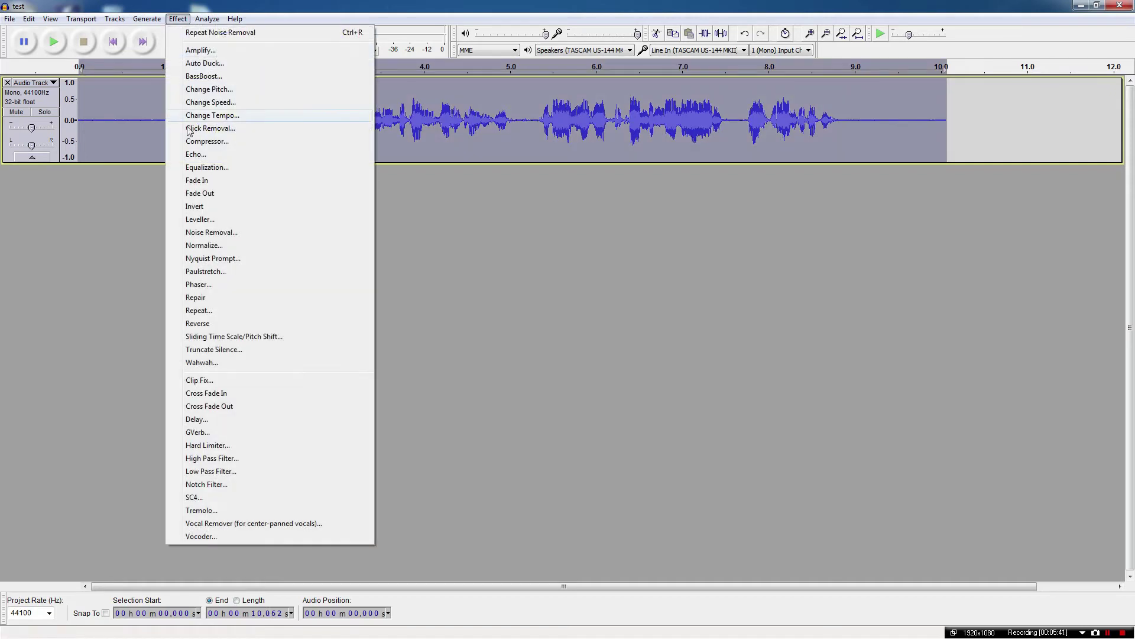
Step: Apply Noise Removal to all audio with 14 dB reduction, 150 Hz smoothing and 0.15 s attack/decay
left_click(218, 232)
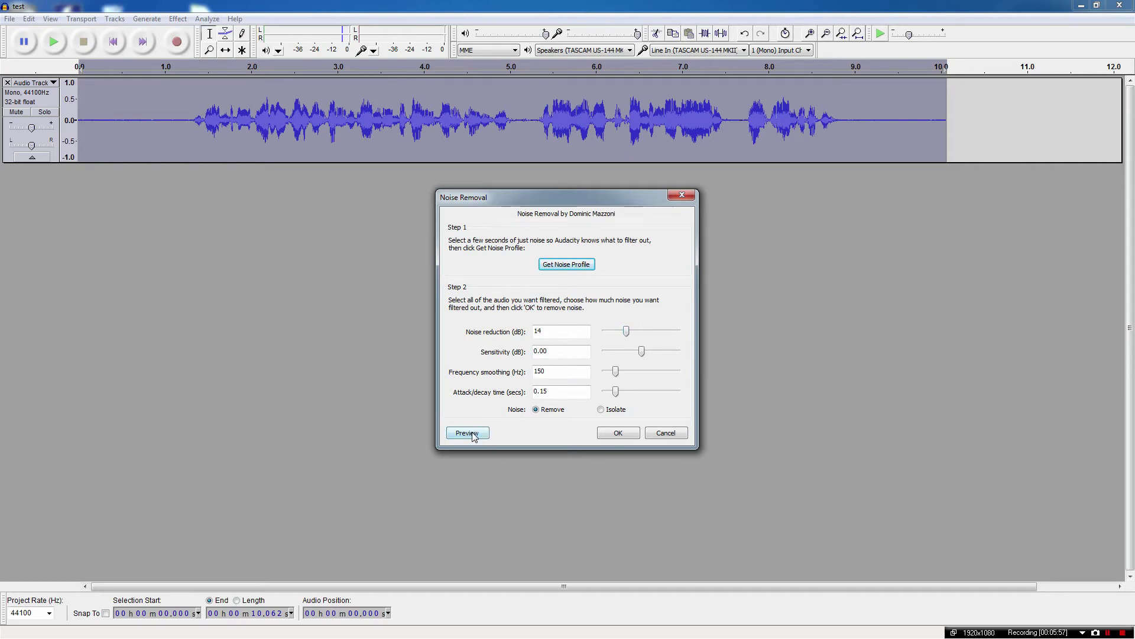
left_click(619, 436)
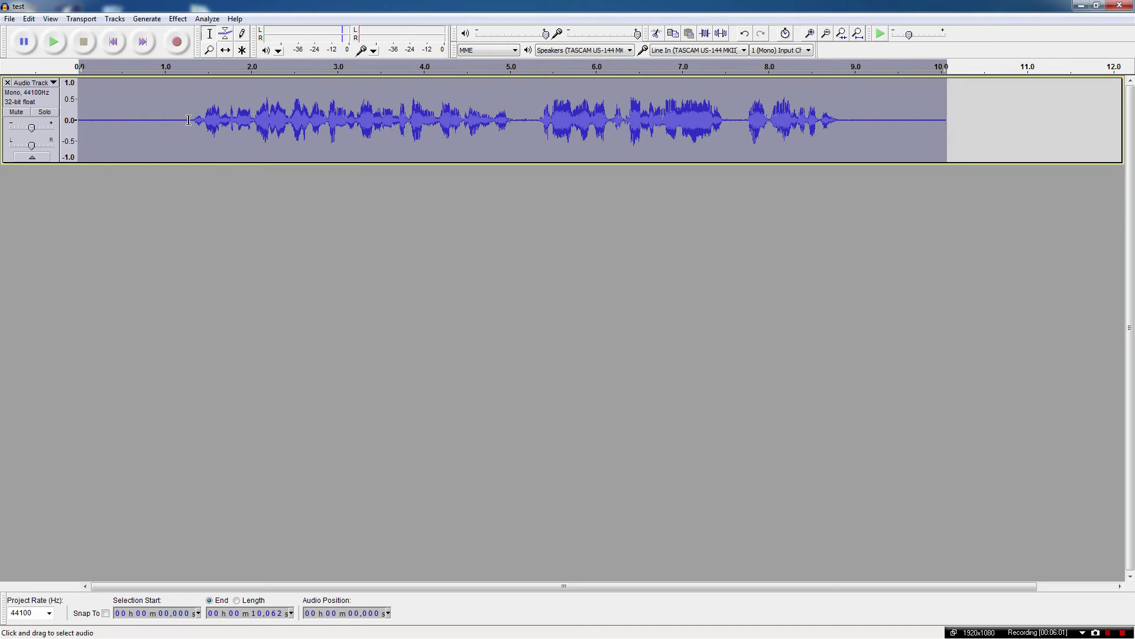
left_click_drag(191, 121, 69, 130)
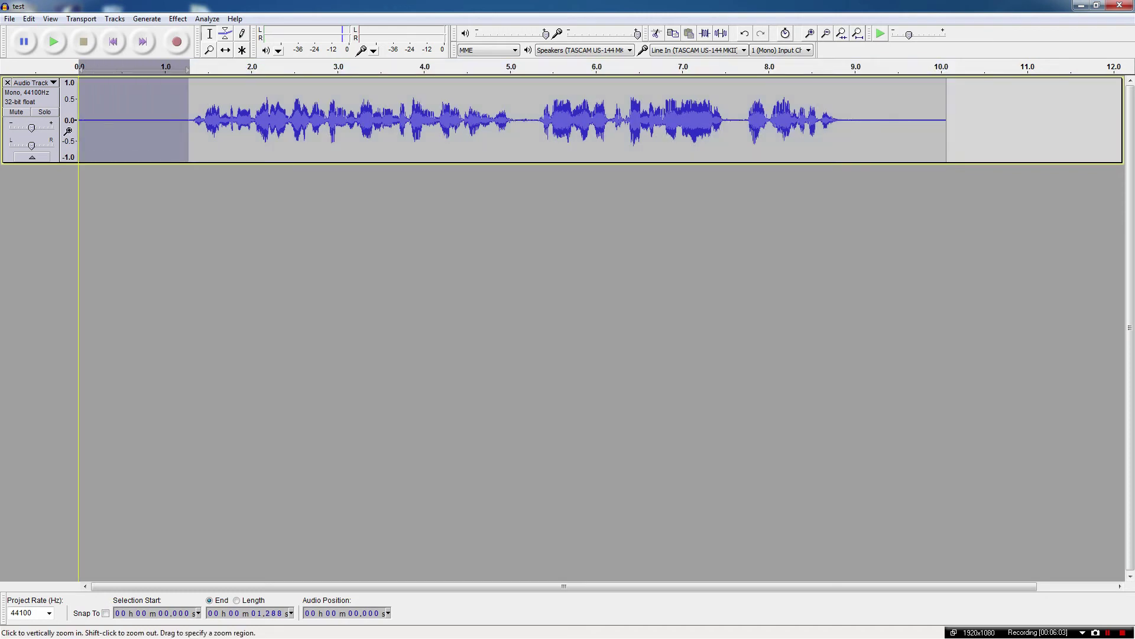
left_click(166, 133)
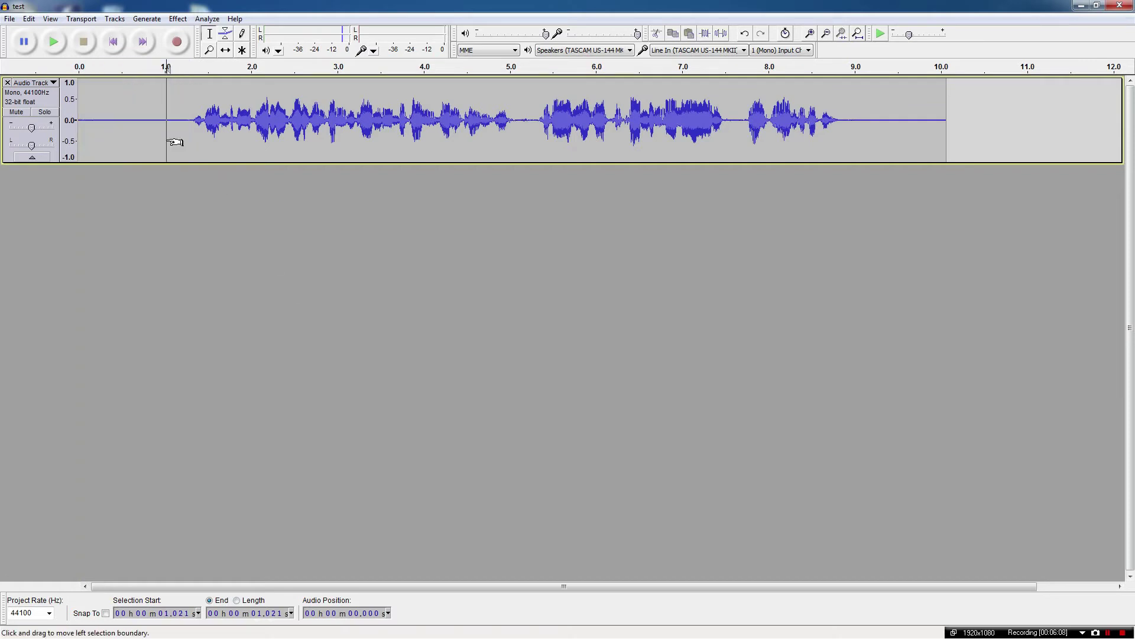
left_click(57, 40)
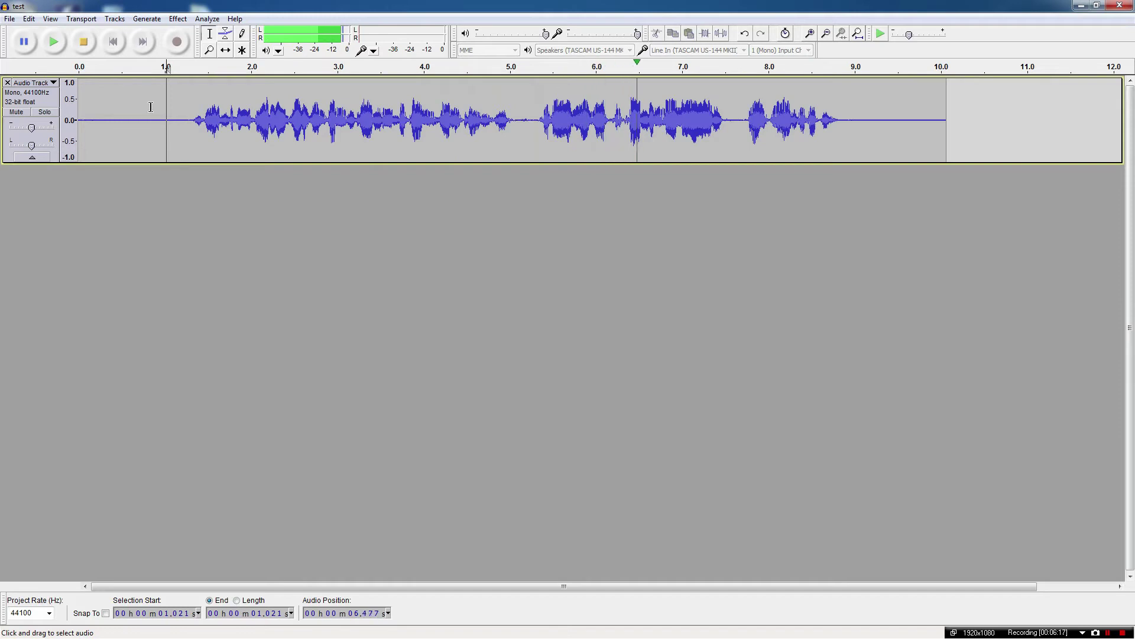
left_click(85, 46)
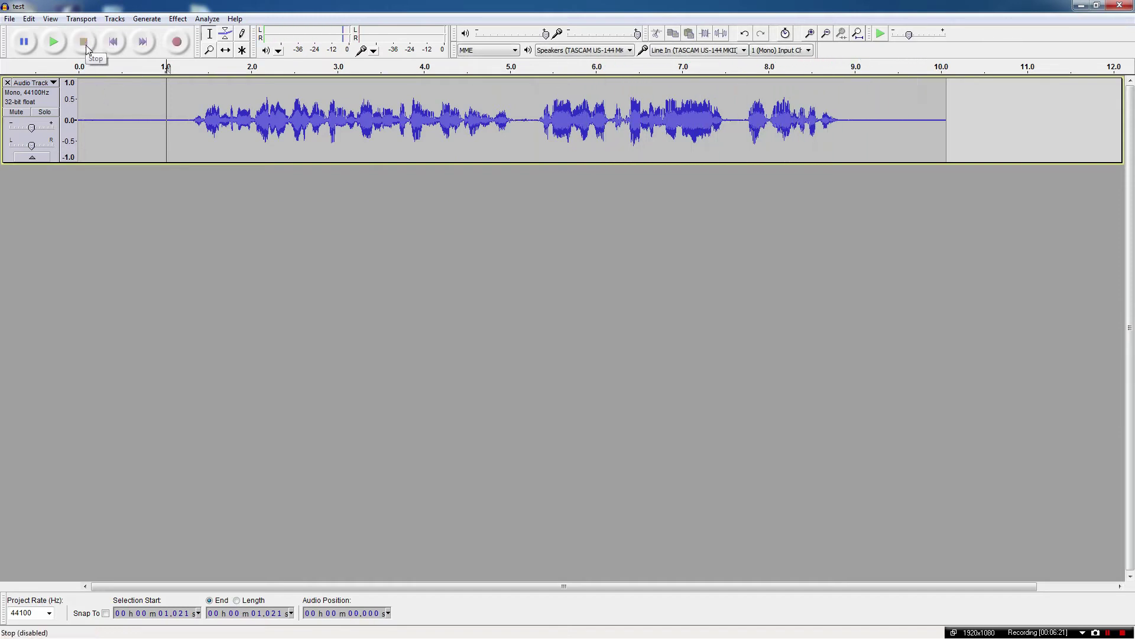
left_click(182, 22)
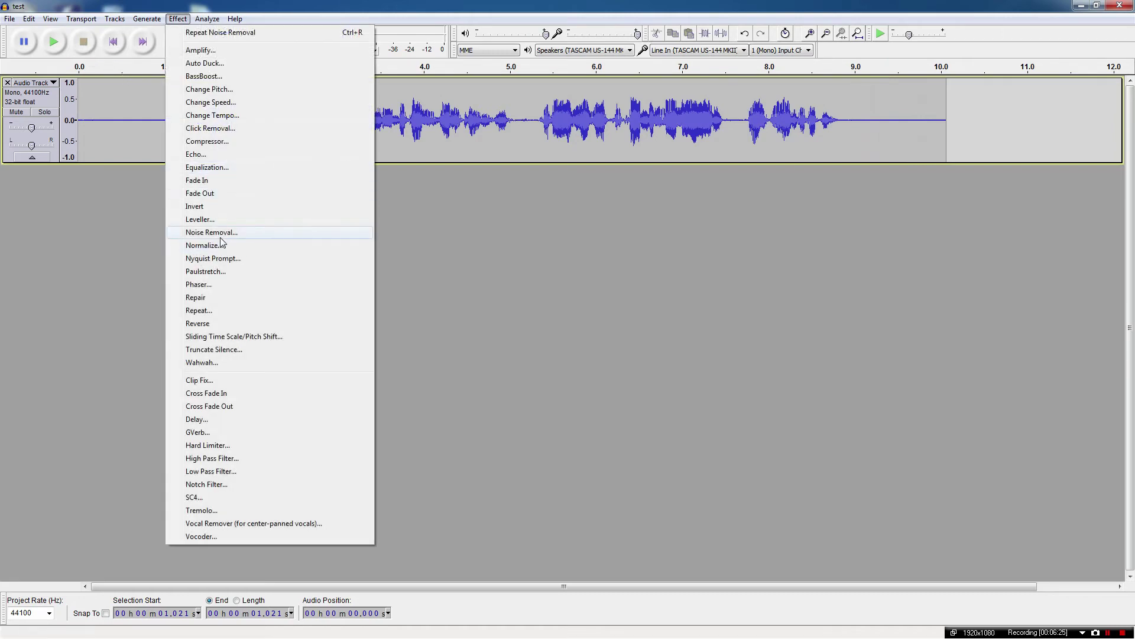
Step: Equalize the whole voice track using the AM Radio preset curve
left_click(218, 168)
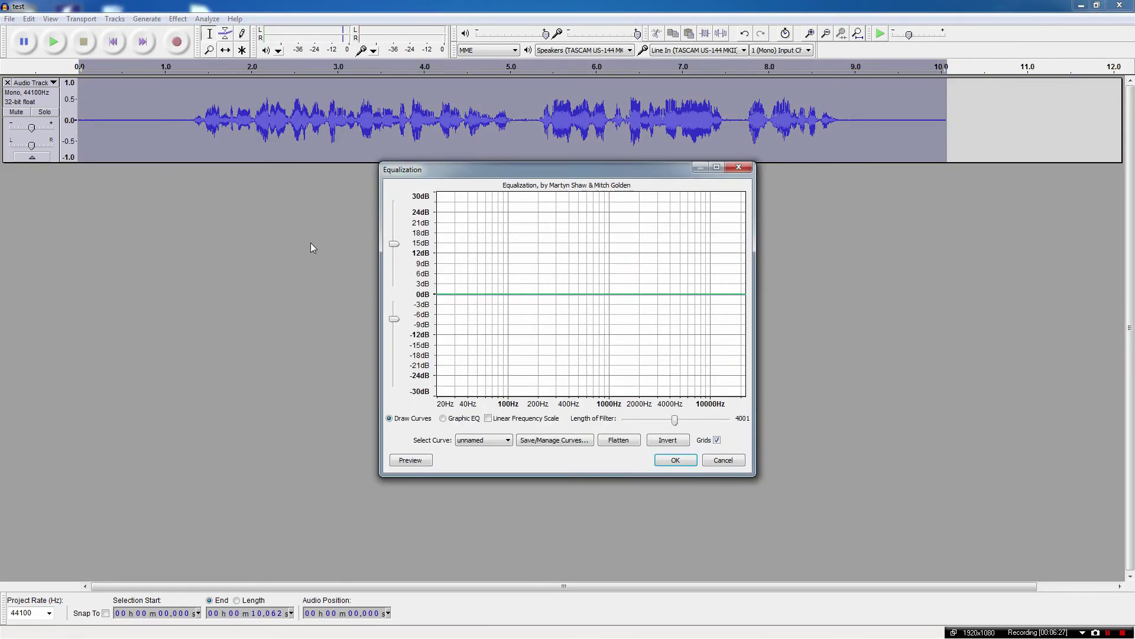
left_click(508, 440)
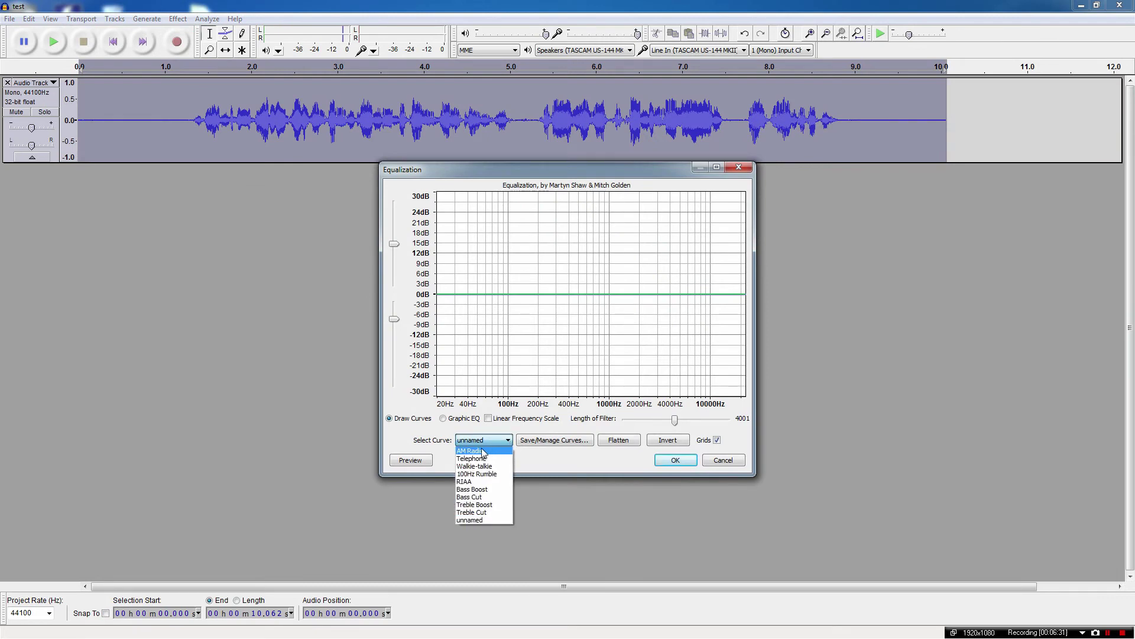
left_click(484, 451)
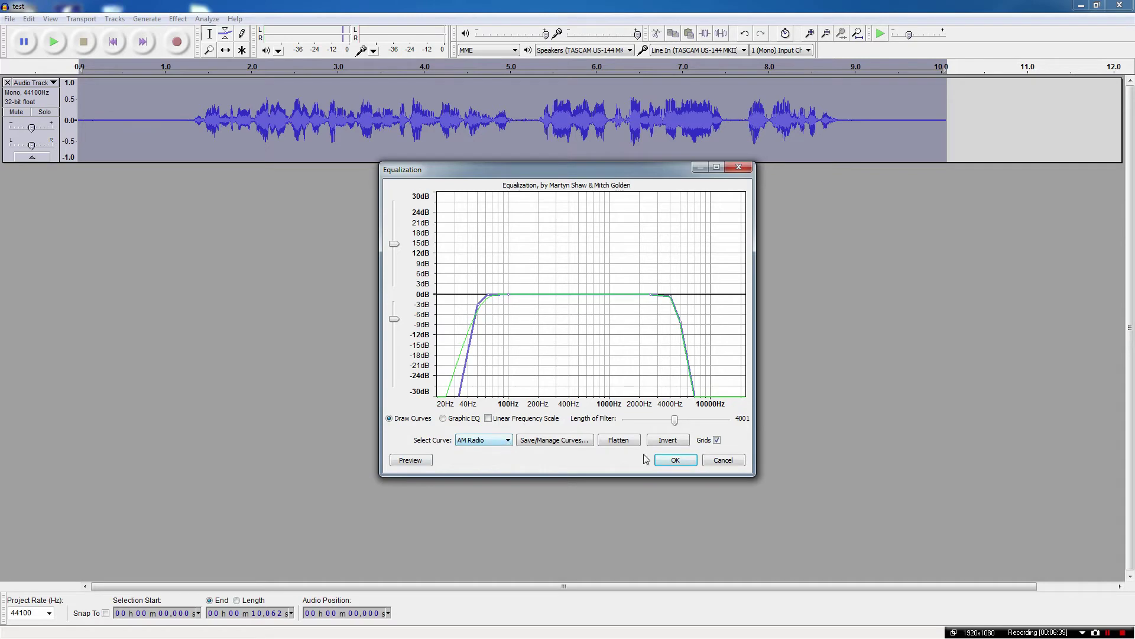
left_click(676, 461)
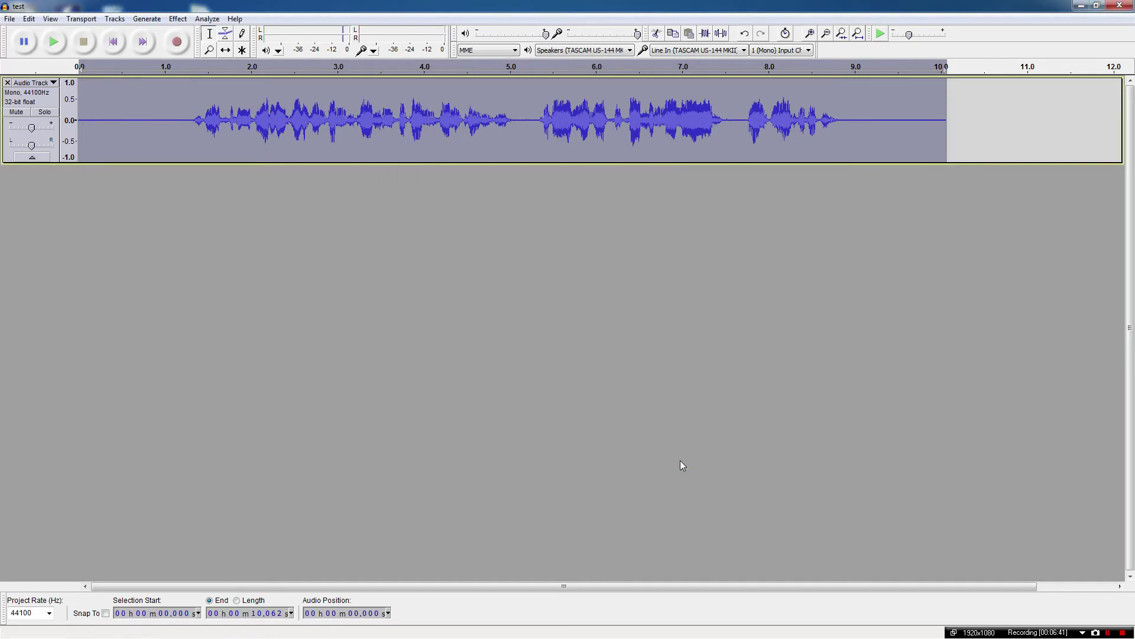
Step: Listen to the AM Radio result, then undo the Equalization
left_click(53, 45)
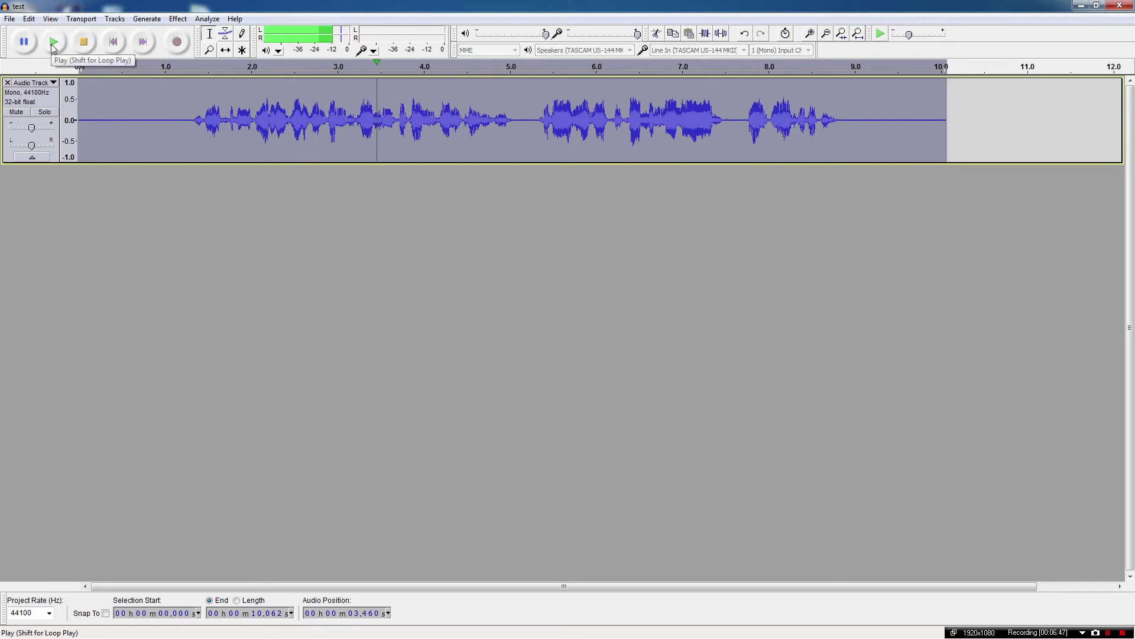
left_click(85, 43)
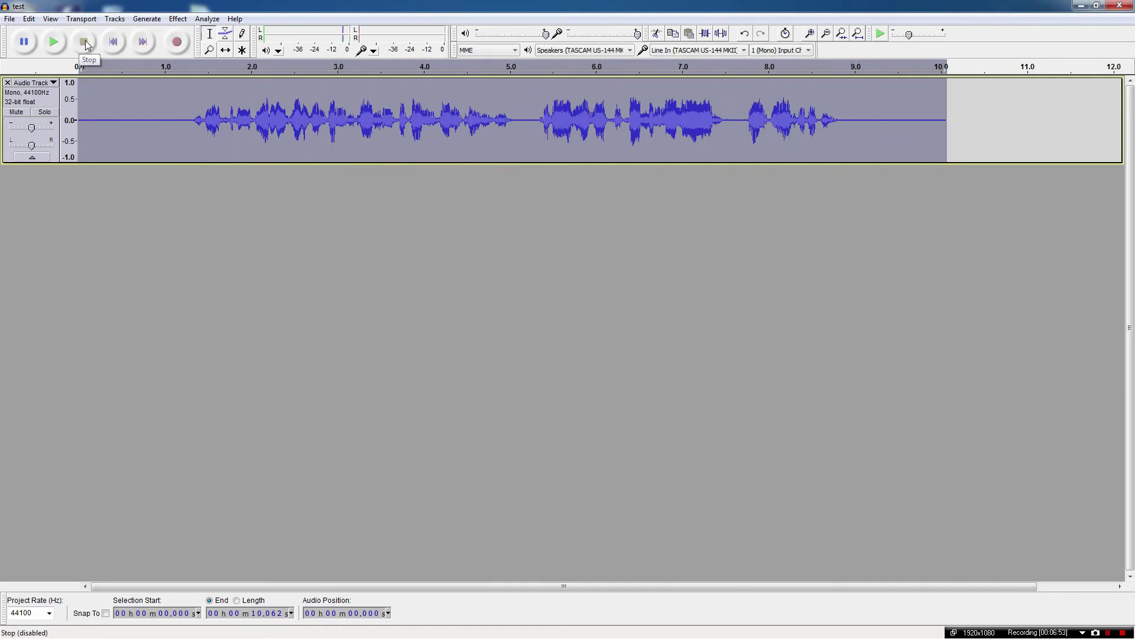
left_click(29, 19)
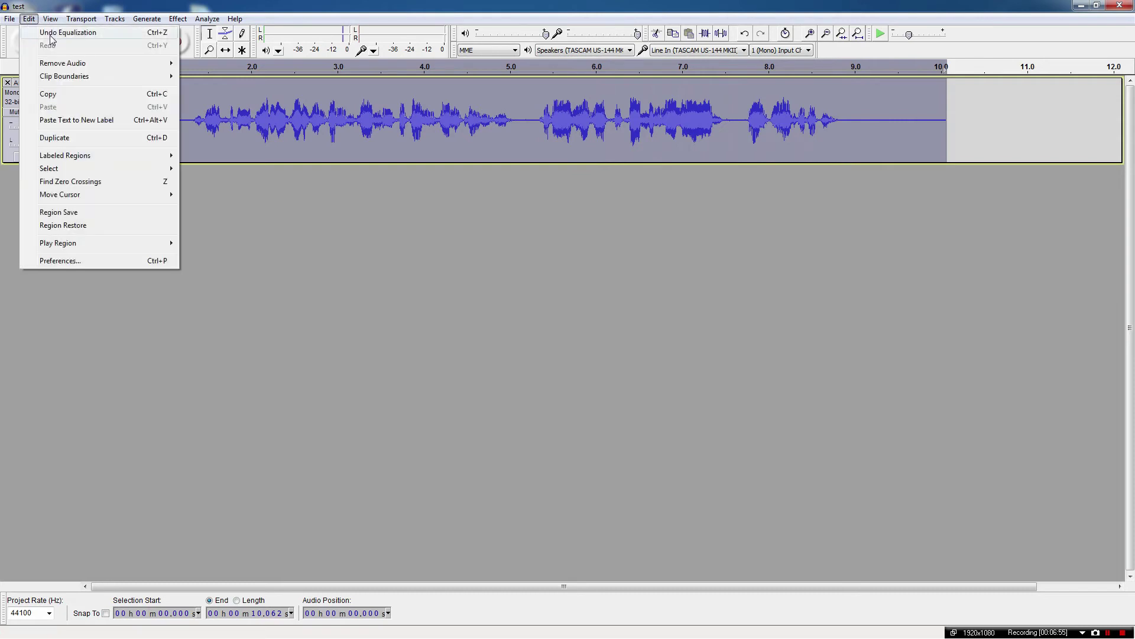
left_click(62, 33)
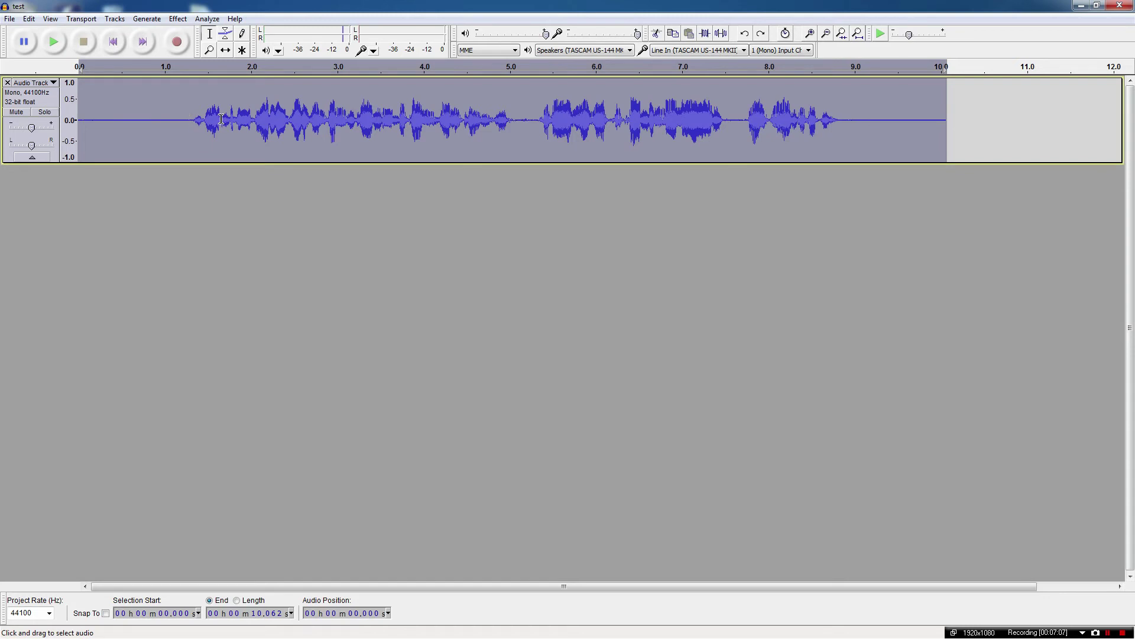
left_click(179, 20)
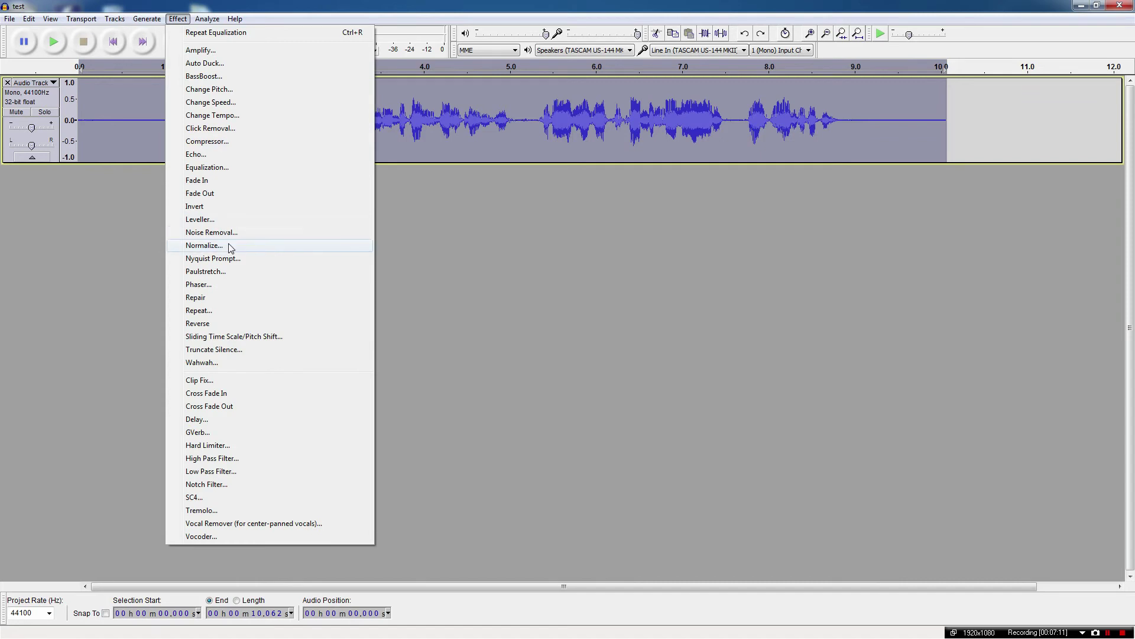
Step: Equalize the whole voice track using the Bass Boost preset curve
left_click(225, 166)
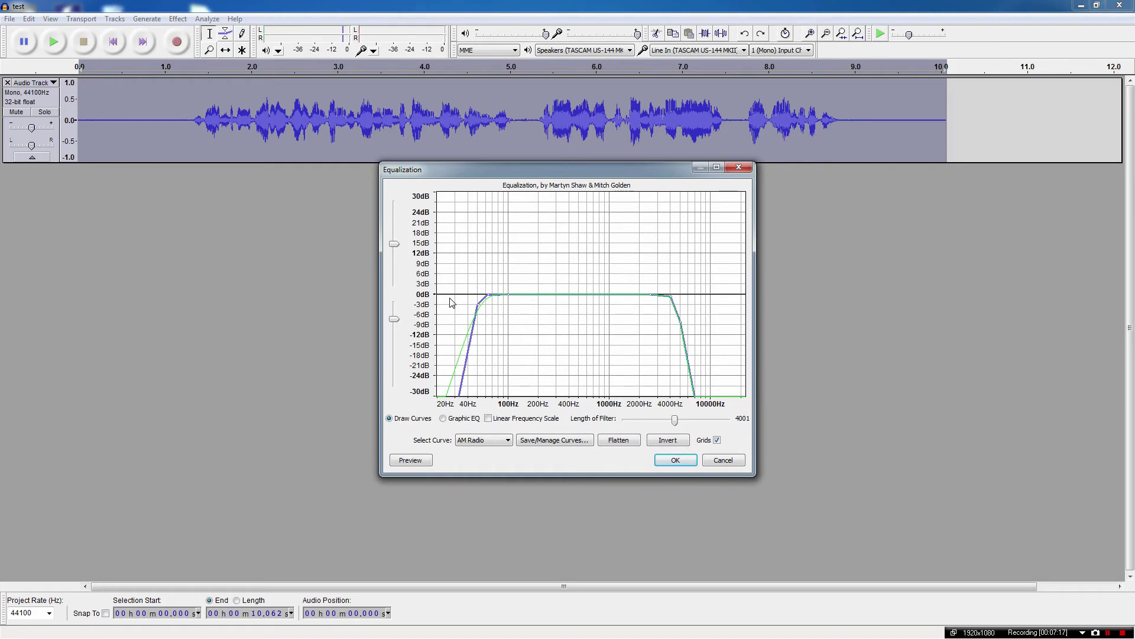
left_click(507, 441)
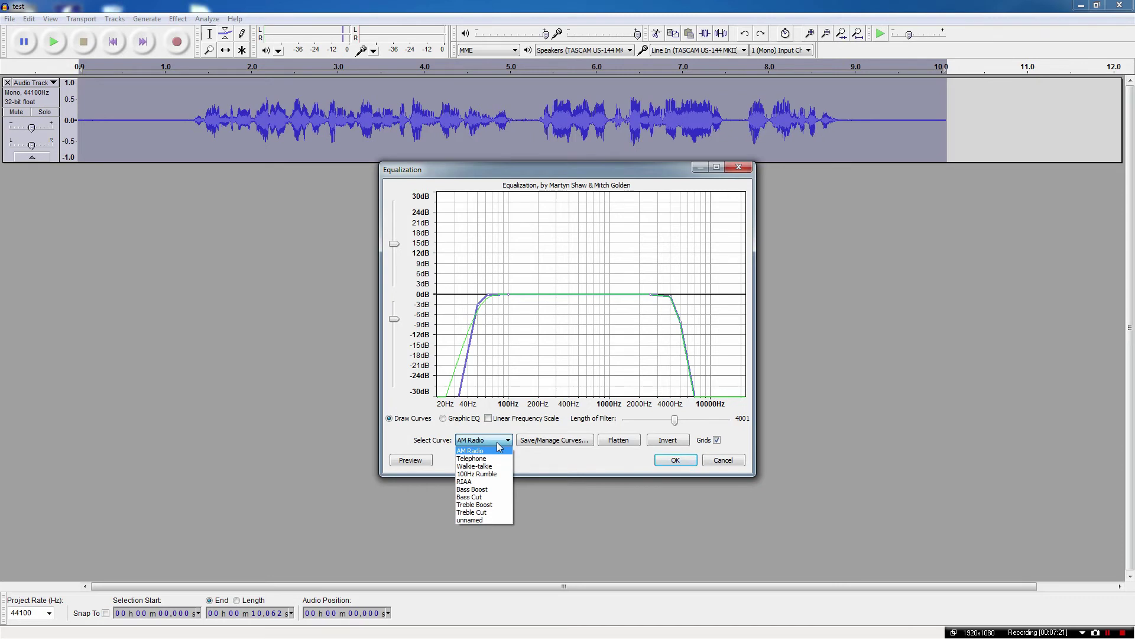
left_click(489, 489)
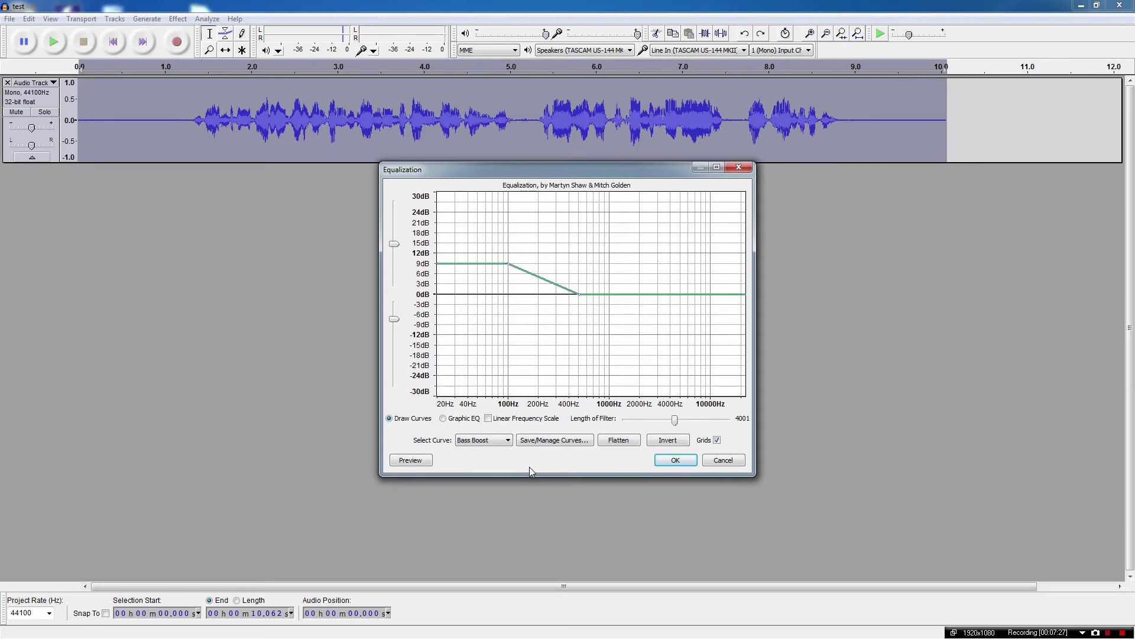
left_click(677, 463)
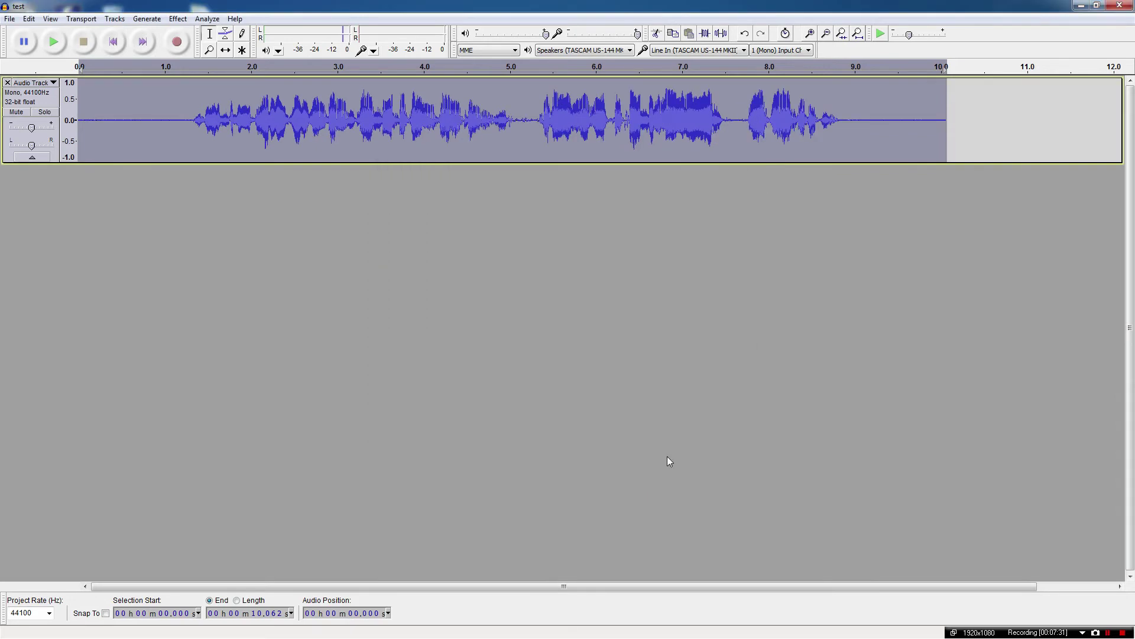
left_click(58, 45)
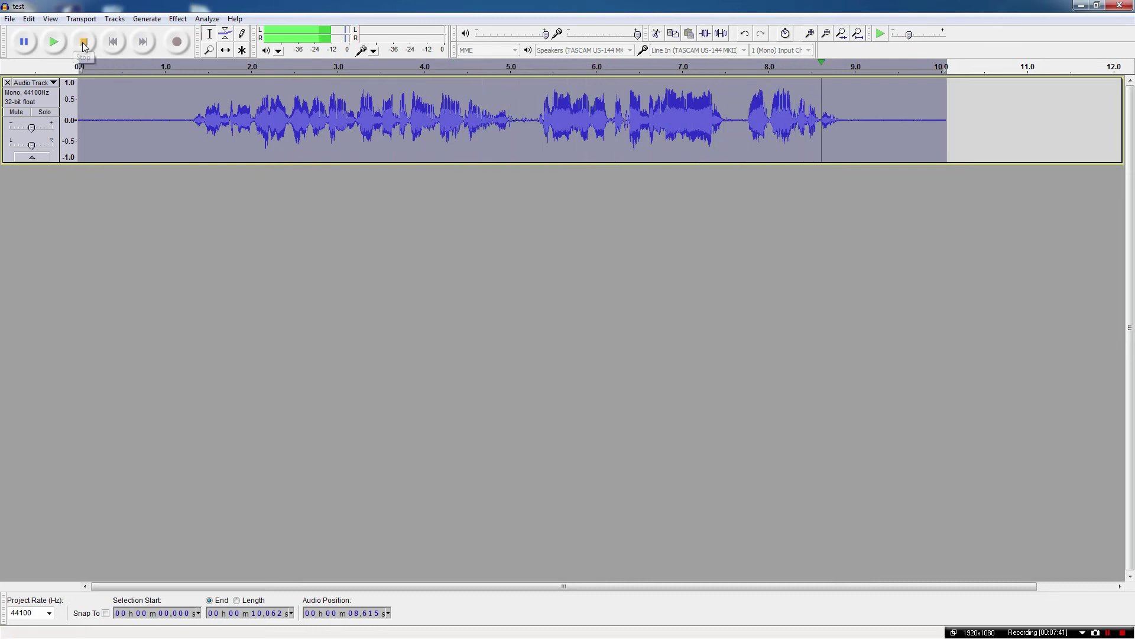
left_click(84, 41)
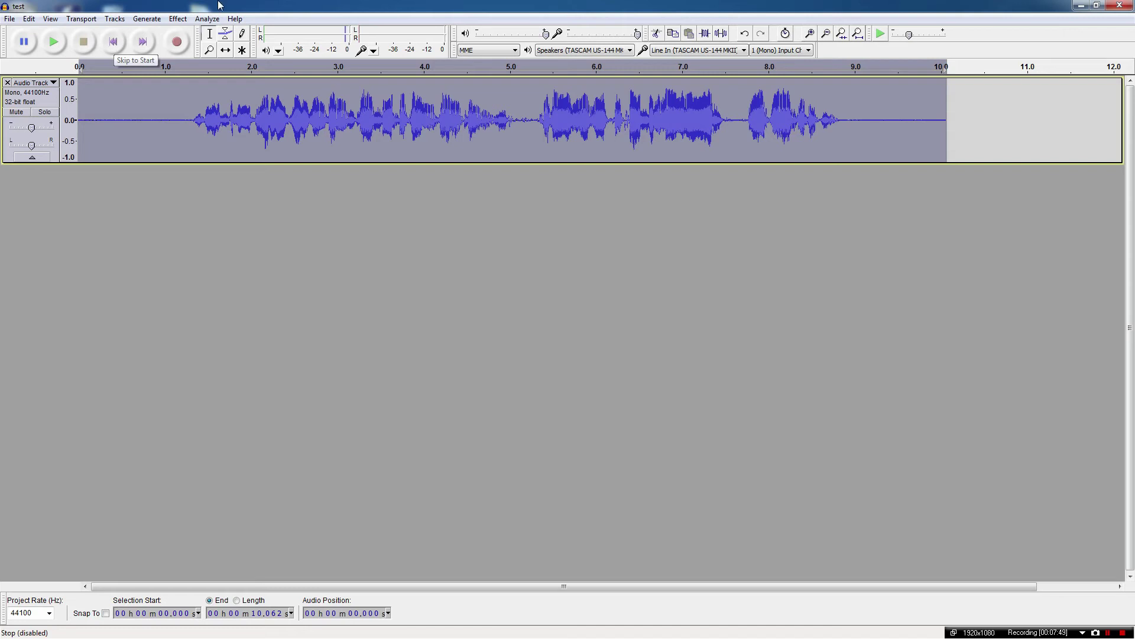
Step: Undo the Bass Boost equalization with Ctrl+Z
left_click(177, 24)
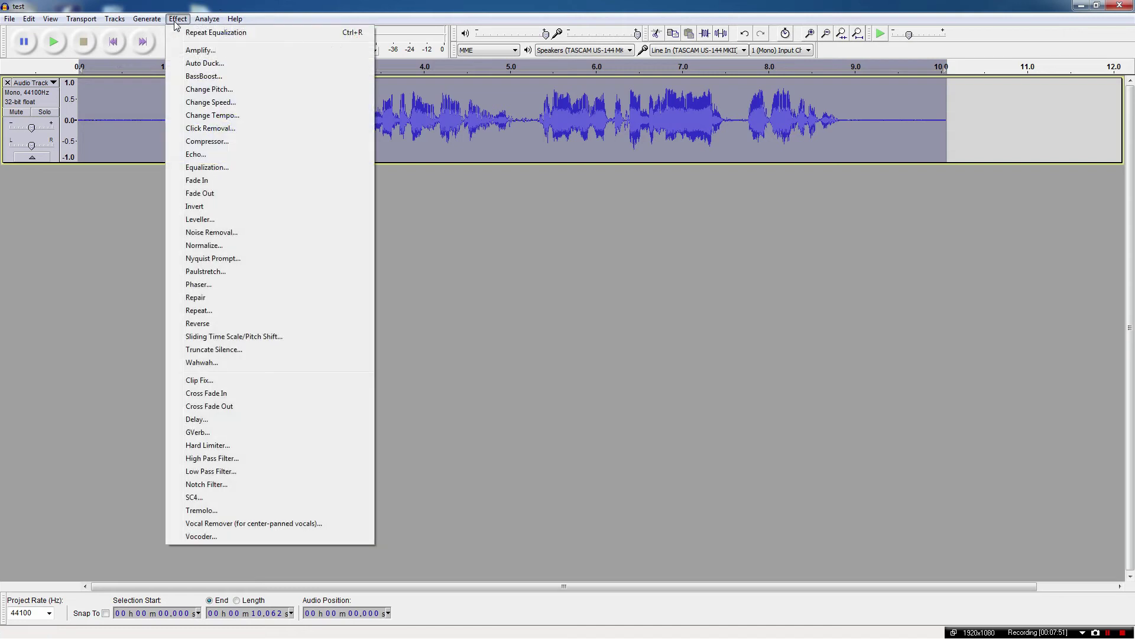
left_click(118, 271)
key("ctrl+z")
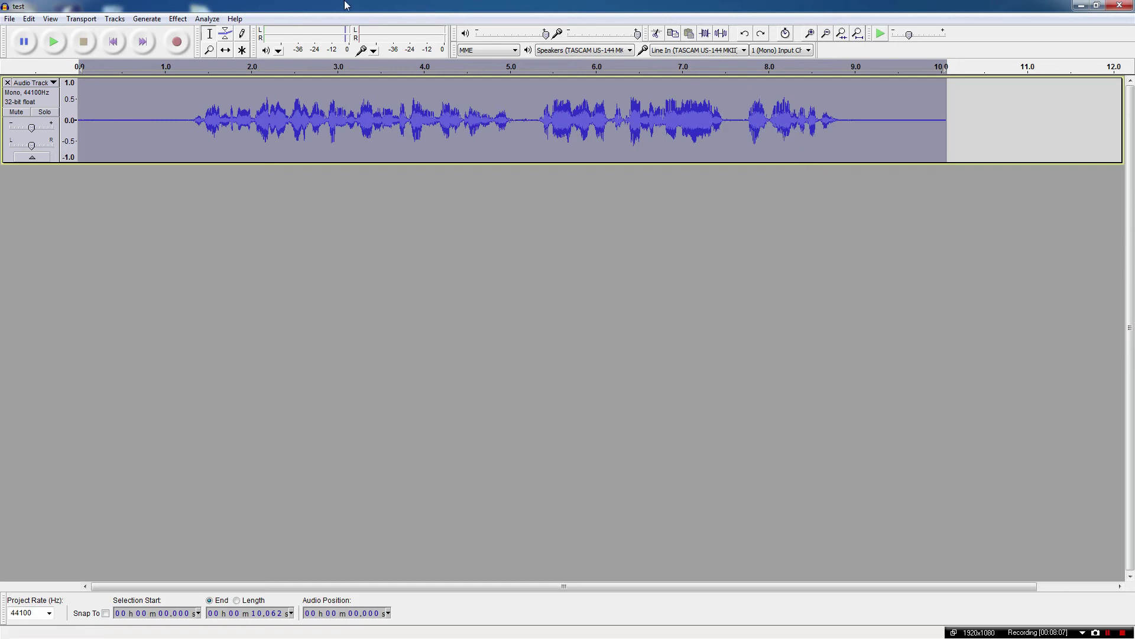
Step: Normalize the whole track to a 0.0 dB peak
left_click(180, 20)
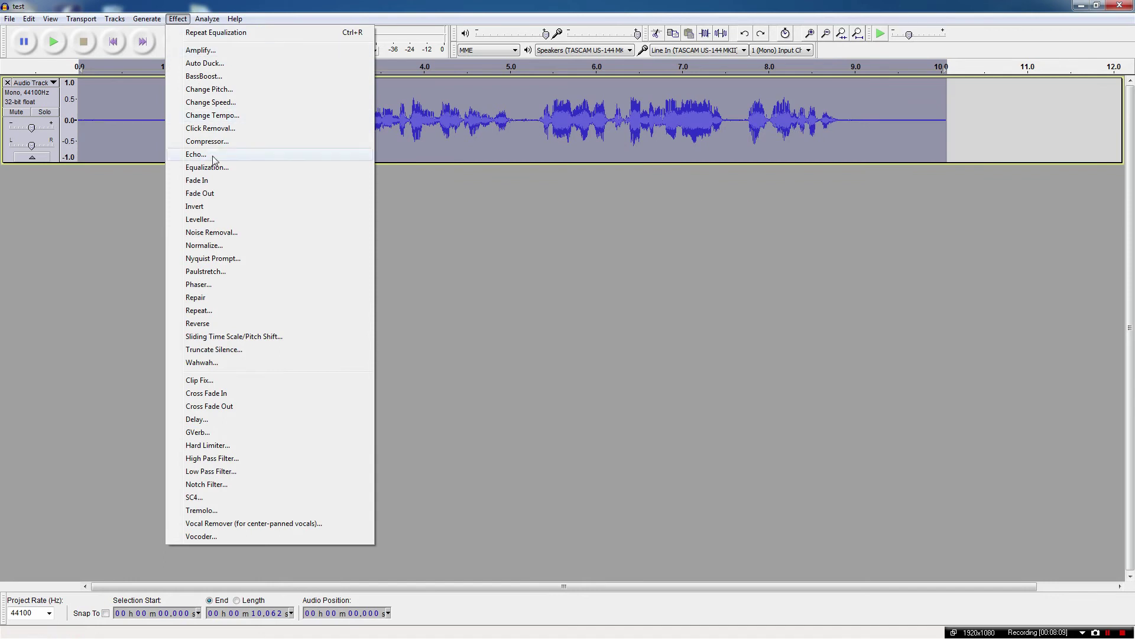
left_click(230, 246)
left_click(577, 362)
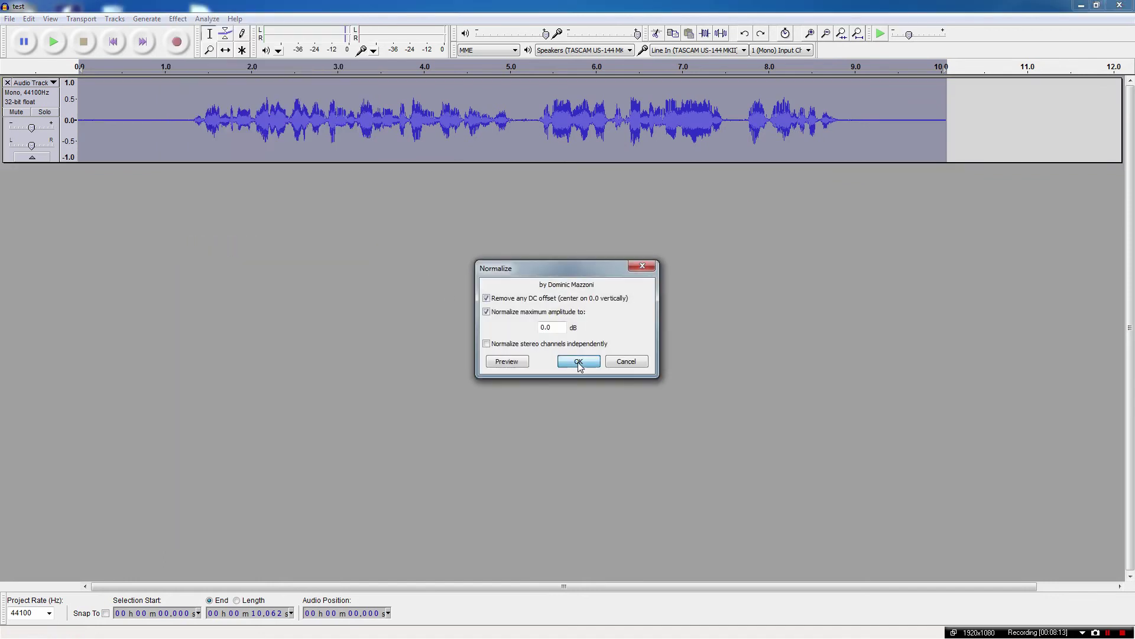